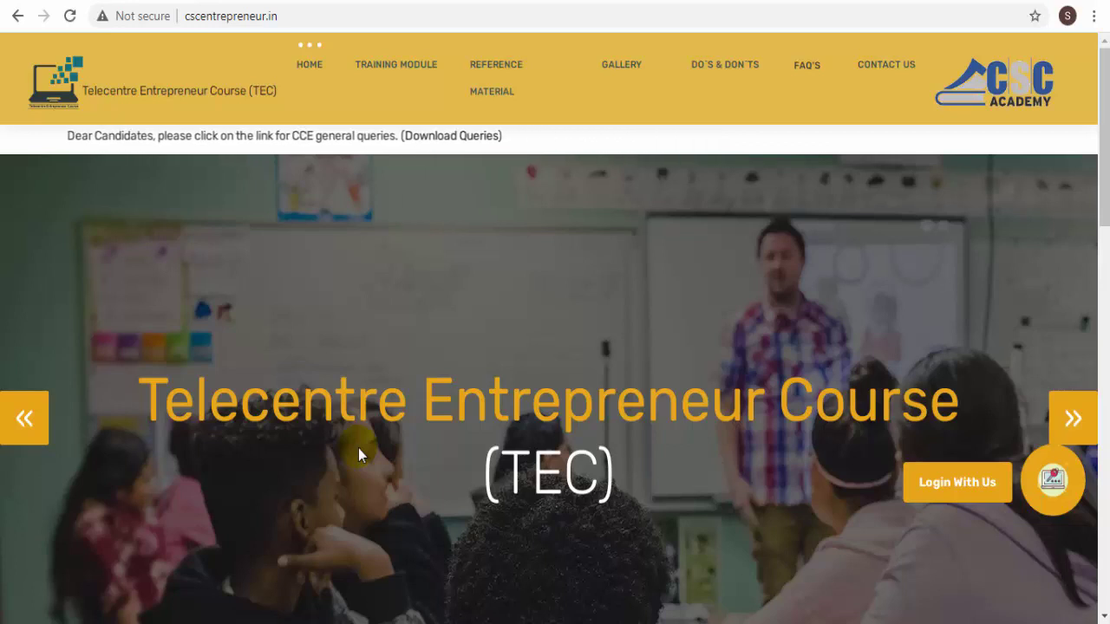
Look over the Digital Seva Connect sign-in page and the CSC registration site before returning to the TEC website
{"action": "left_click", "coordinate": [18, 16]}
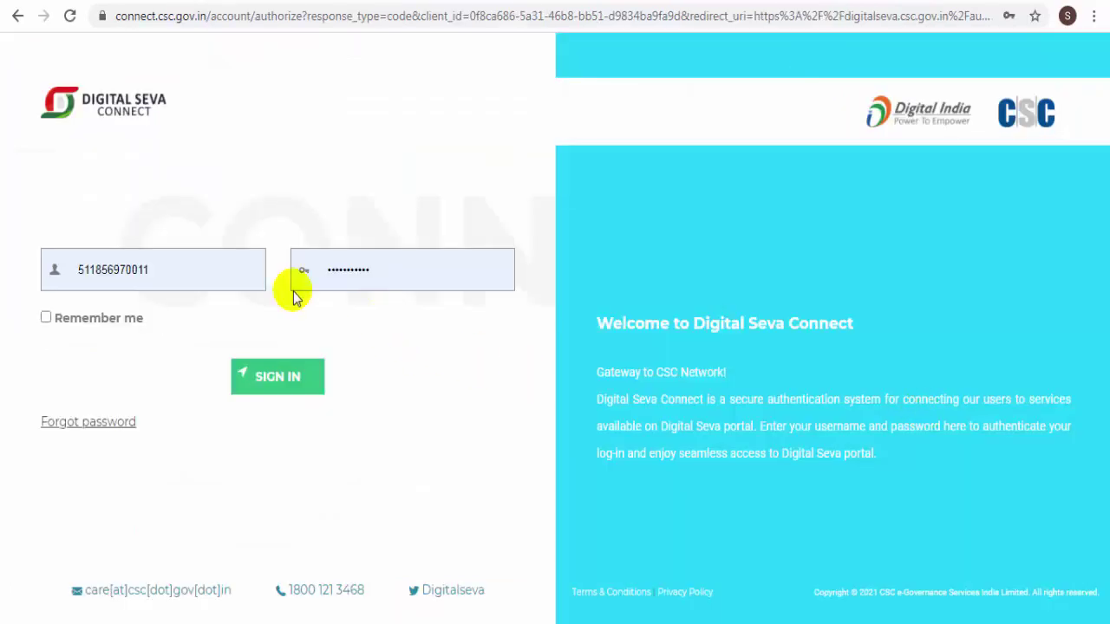
{"action": "left_click_drag", "start_coordinate": [165, 269], "coordinate": [75, 267]}
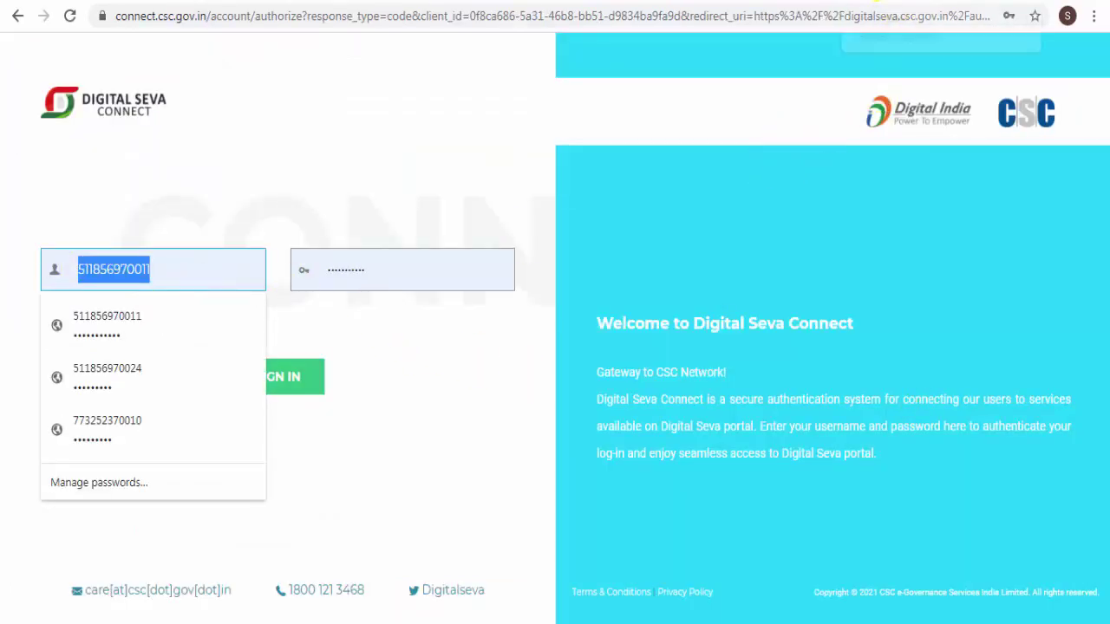
{"action": "left_click", "coordinate": [884, 1]}
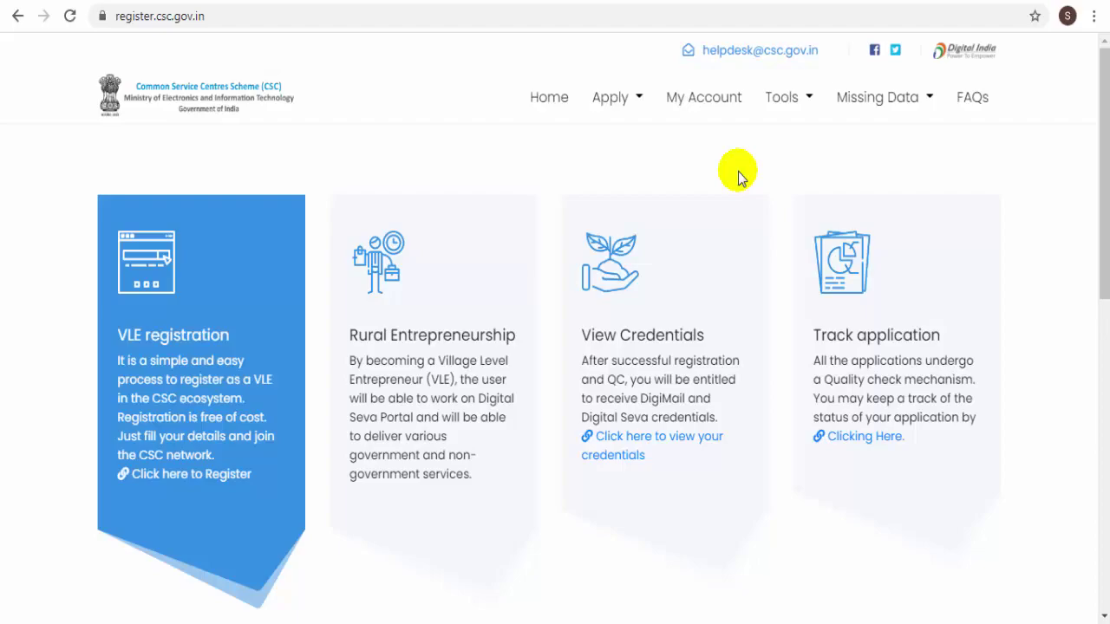
{"action": "left_click", "coordinate": [940, 3]}
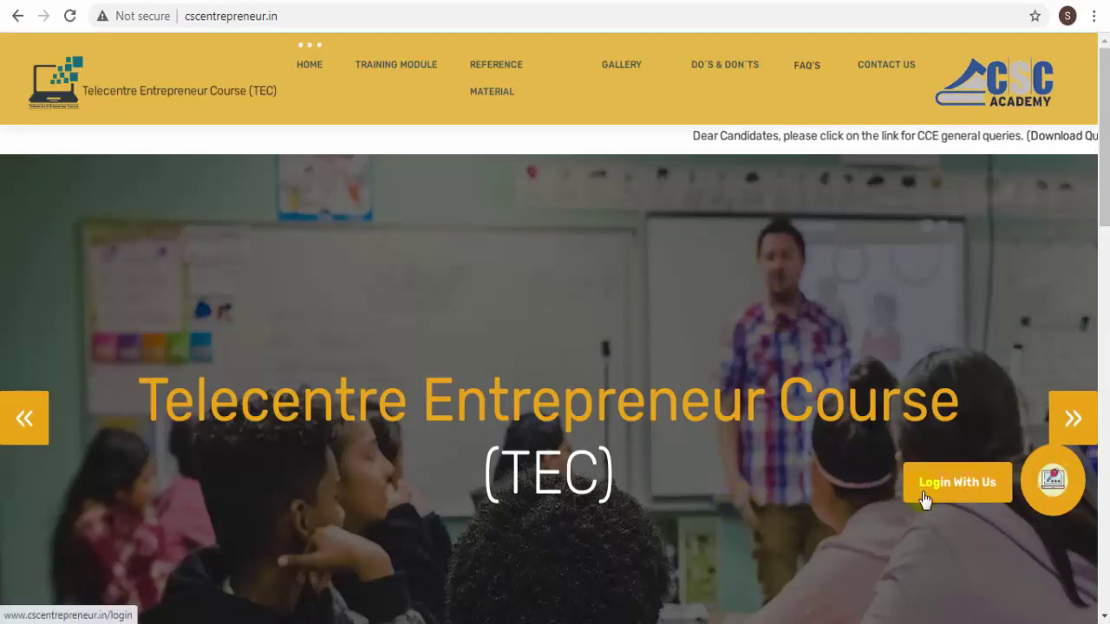
Open the public-user registration form for the Certificate Course in Entrepreneurship (CCE)
{"action": "left_click", "coordinate": [959, 495]}
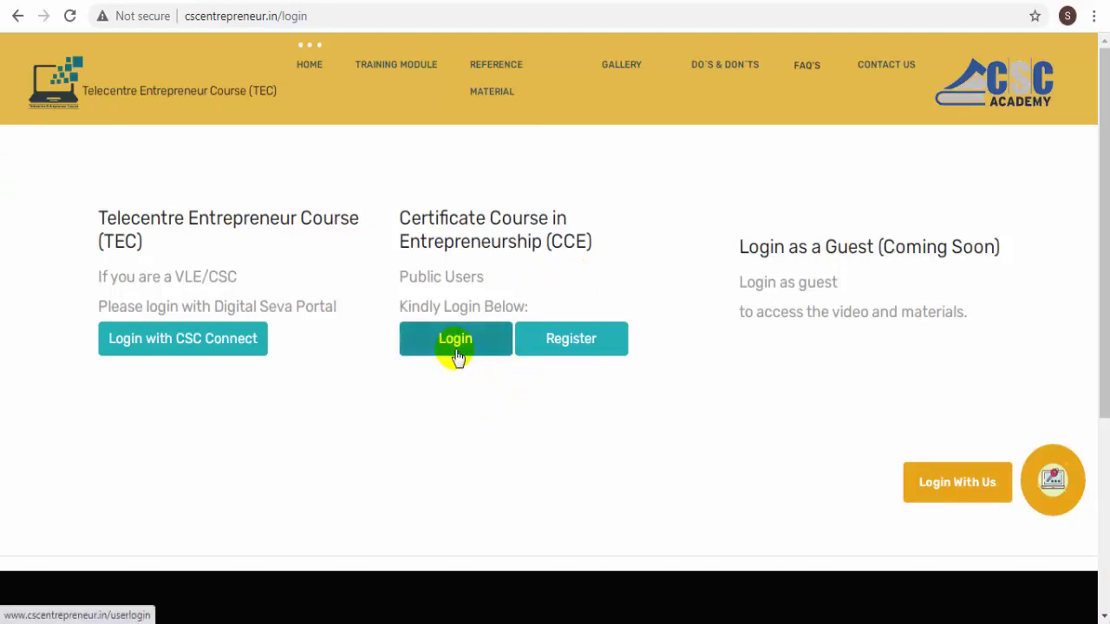
{"action": "left_click", "coordinate": [564, 348]}
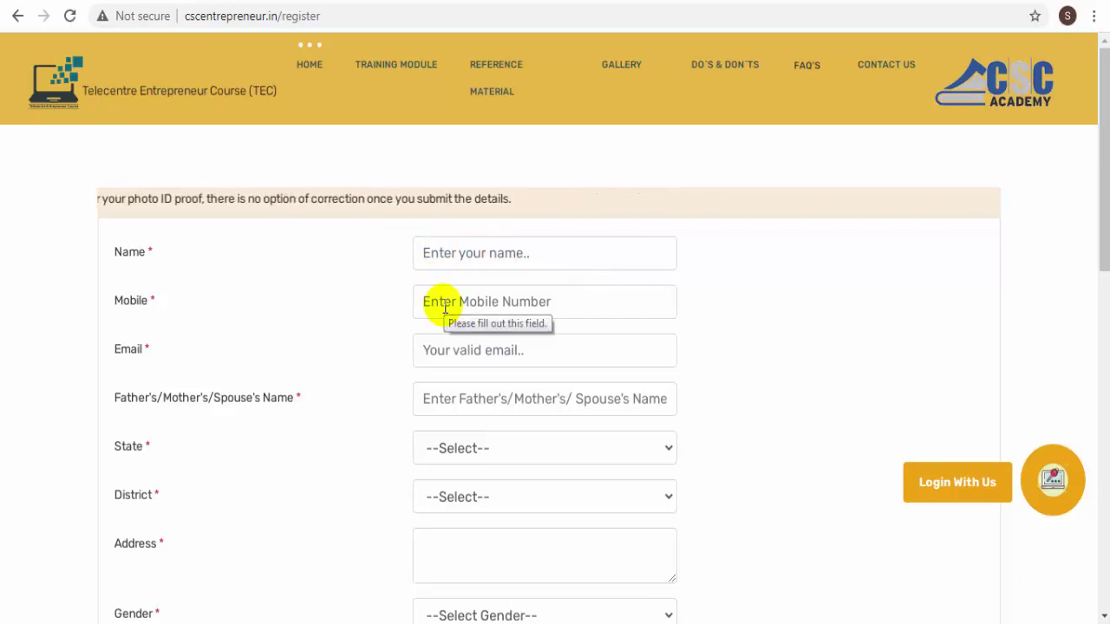
{"action": "scroll", "coordinate": [468, 338], "scroll_direction": "down", "scroll_amount": 1}
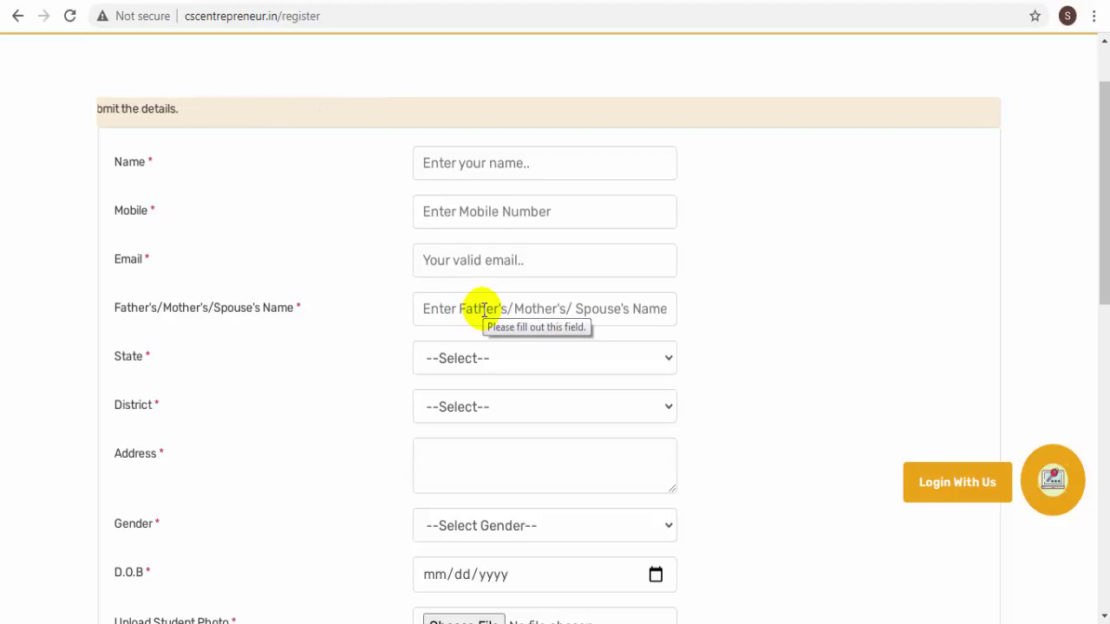
Set the state to Jammu & Kashmir and the district to Ramban in the registration form
{"action": "left_click", "coordinate": [476, 362]}
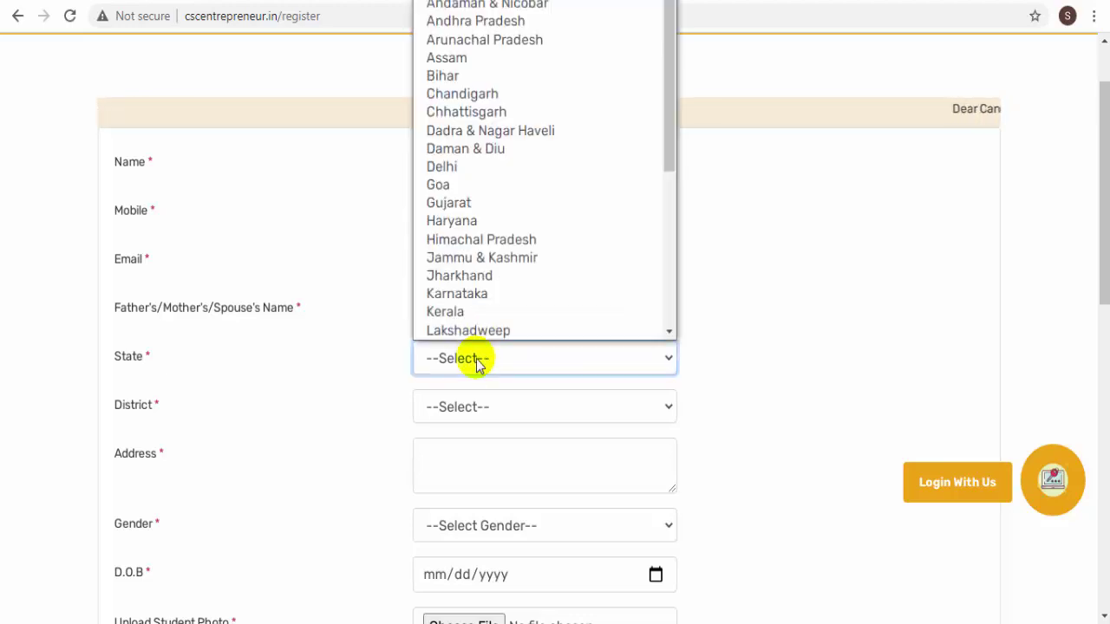
{"action": "scroll", "coordinate": [495, 240], "scroll_direction": "down", "scroll_amount": 1}
{"action": "left_click", "coordinate": [471, 223]}
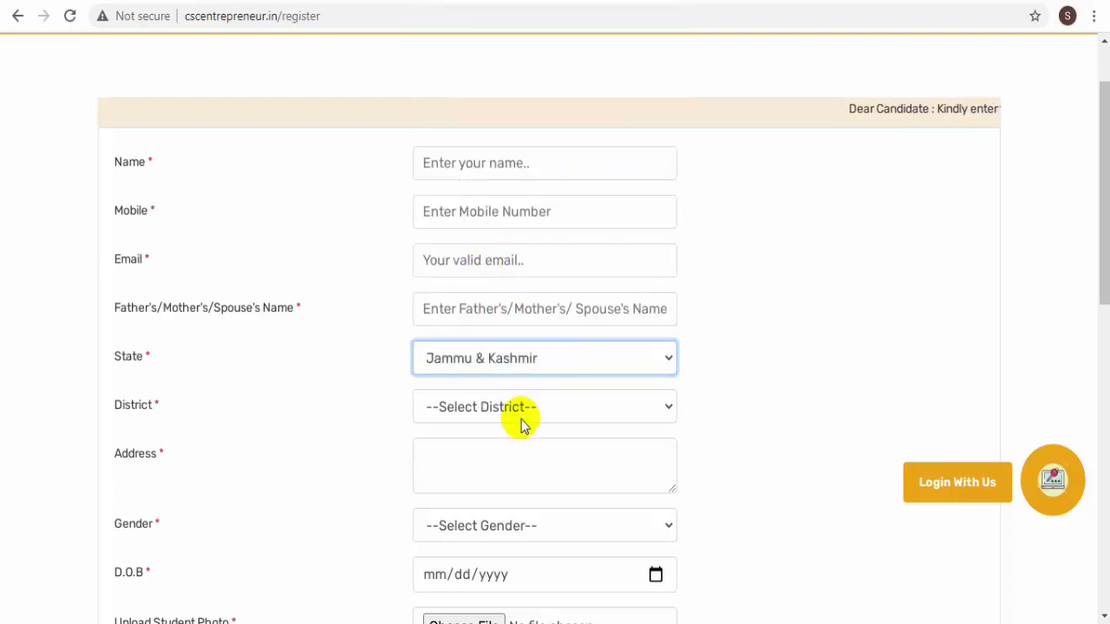
{"action": "left_click", "coordinate": [521, 414]}
{"action": "left_click", "coordinate": [482, 343]}
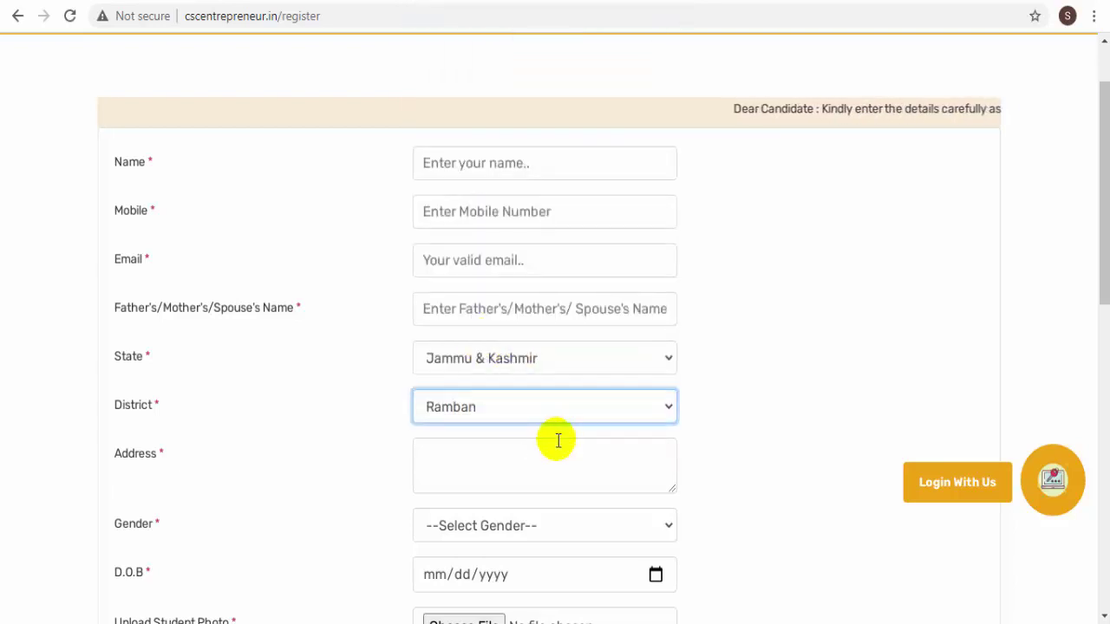
Set the gender to Male in the registration form
{"action": "scroll", "coordinate": [558, 441], "scroll_direction": "down", "scroll_amount": 1}
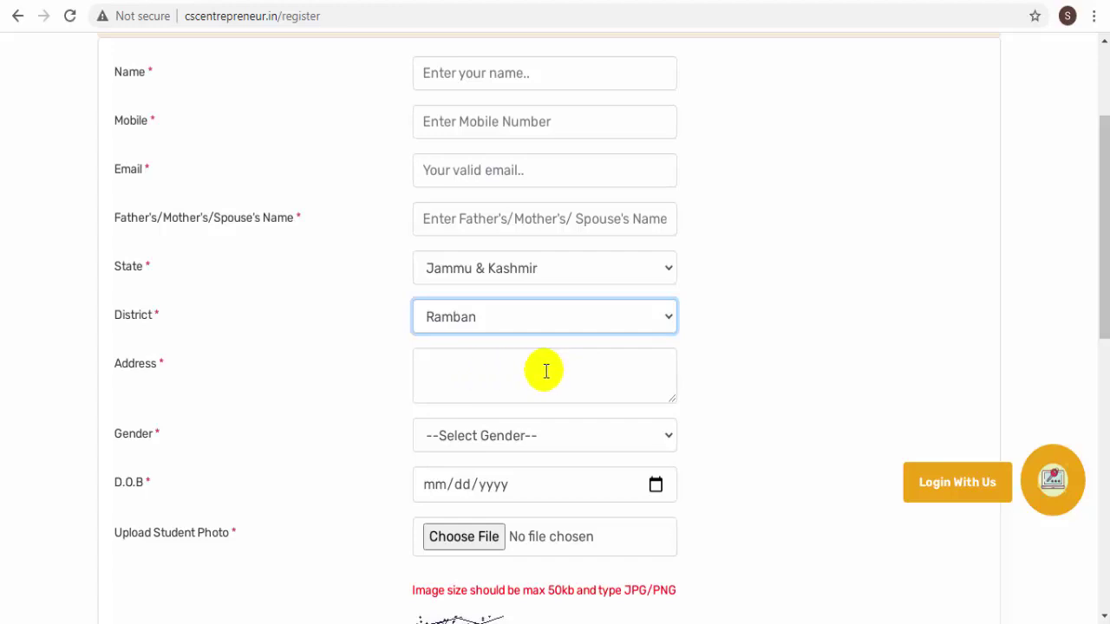
{"action": "left_click", "coordinate": [552, 438]}
{"action": "left_click", "coordinate": [457, 482]}
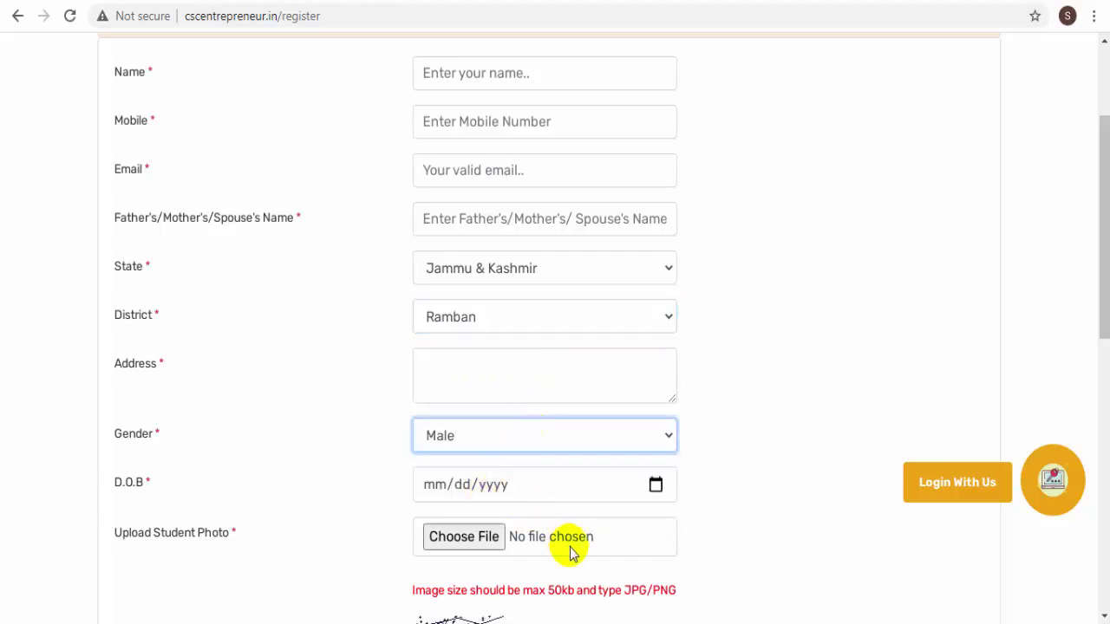
Examine the date of birth picker, the student photo requirements and the captcha section of the registration form
{"action": "left_click", "coordinate": [656, 487]}
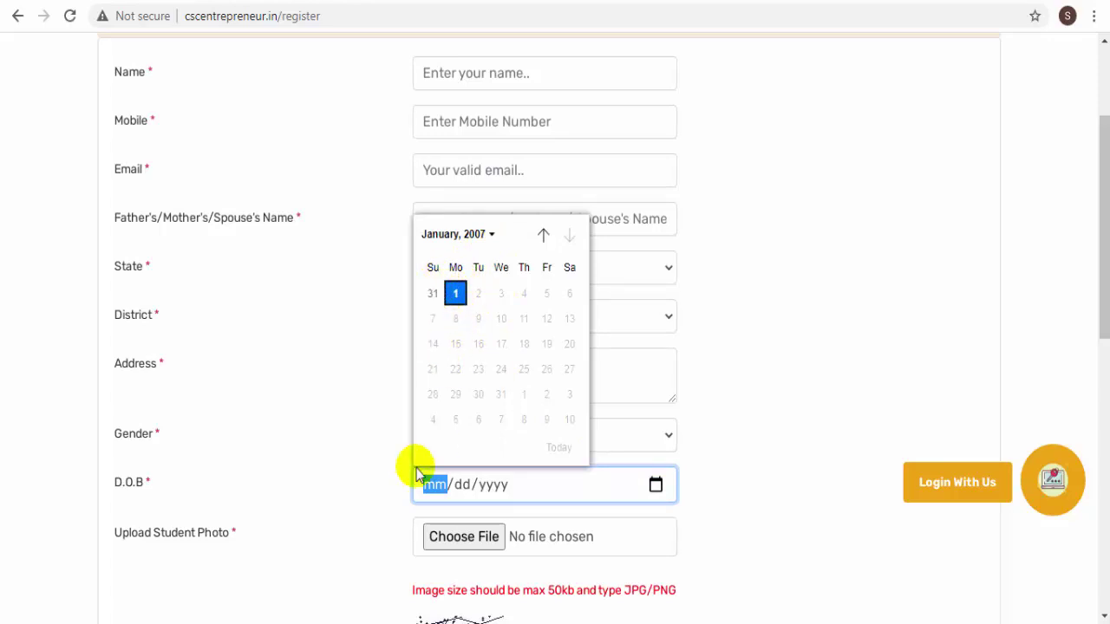
{"action": "left_click", "coordinate": [372, 496]}
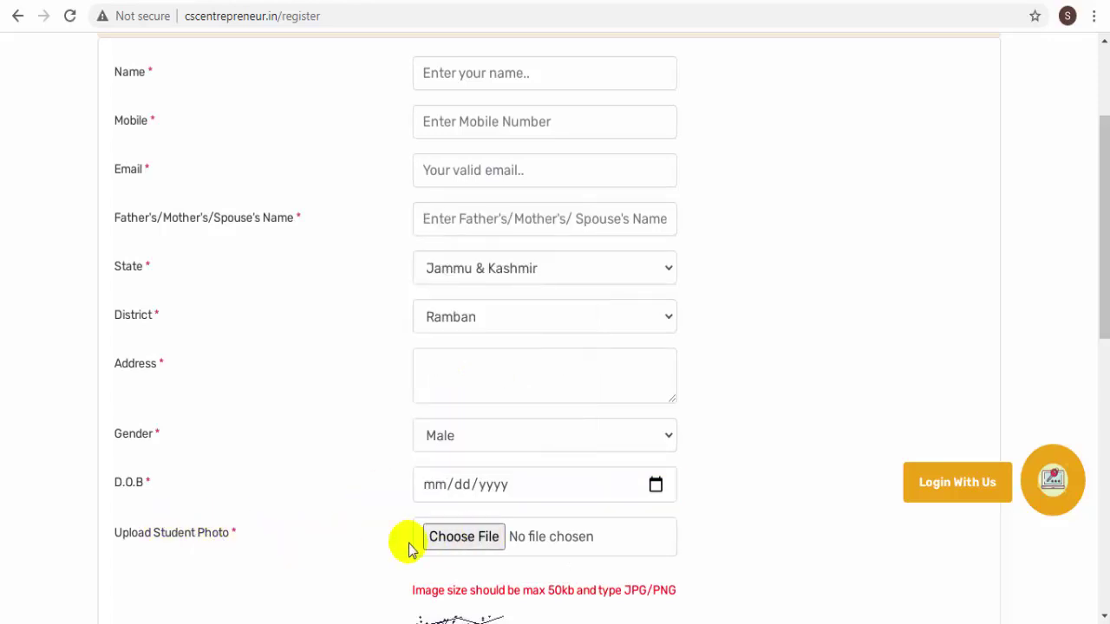
{"action": "scroll", "coordinate": [472, 551], "scroll_direction": "down", "scroll_amount": 1}
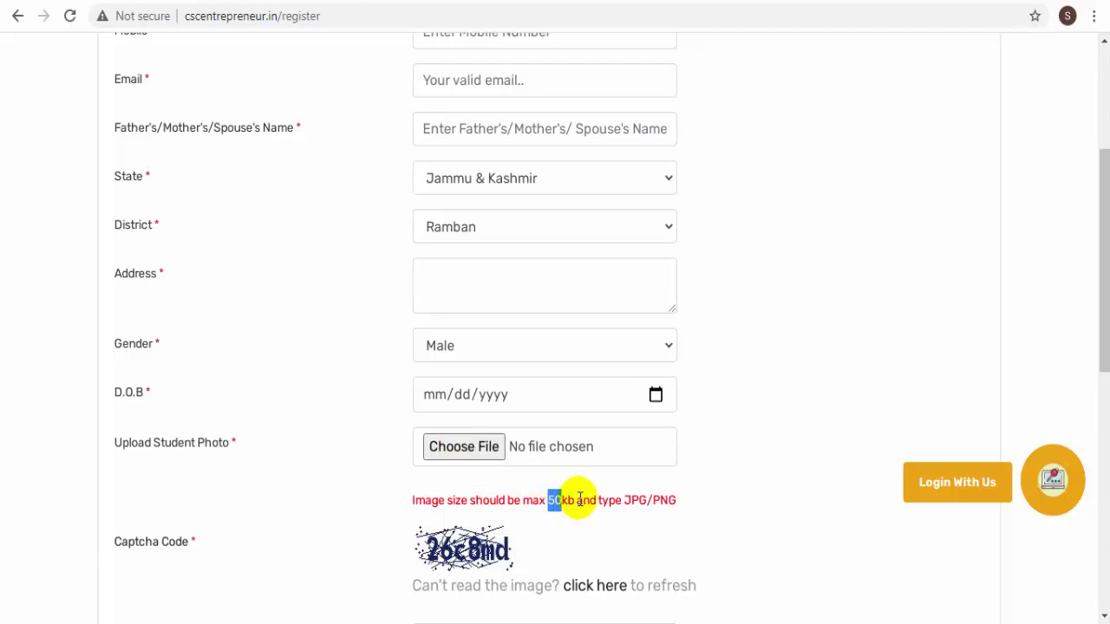
{"action": "scroll", "coordinate": [579, 501], "scroll_direction": "down", "scroll_amount": 1}
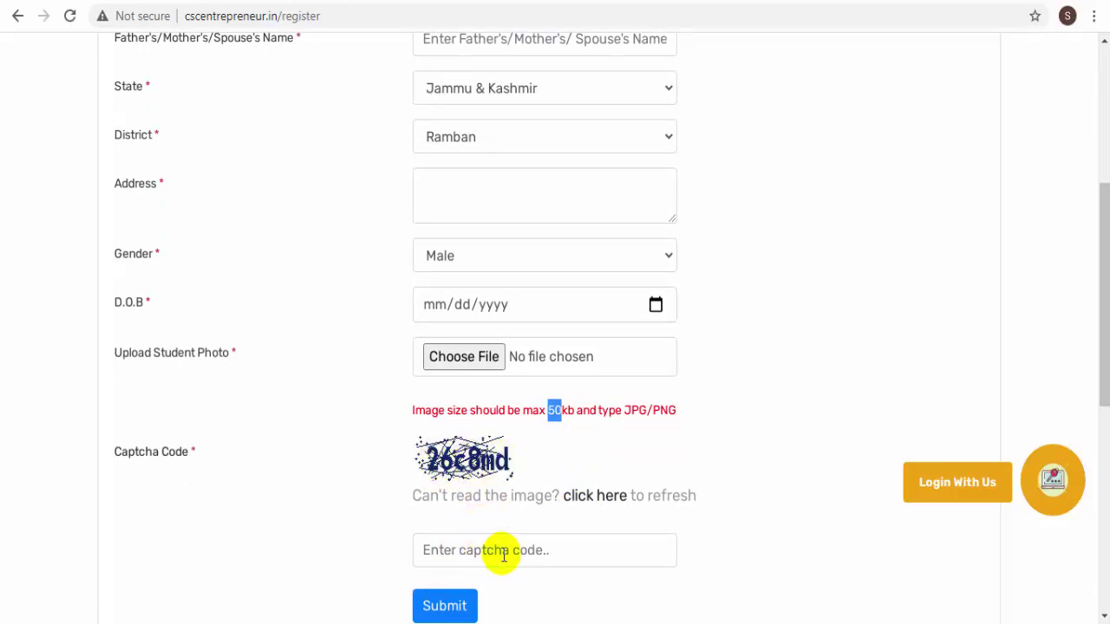
{"action": "scroll", "coordinate": [507, 555], "scroll_direction": "down", "scroll_amount": 1}
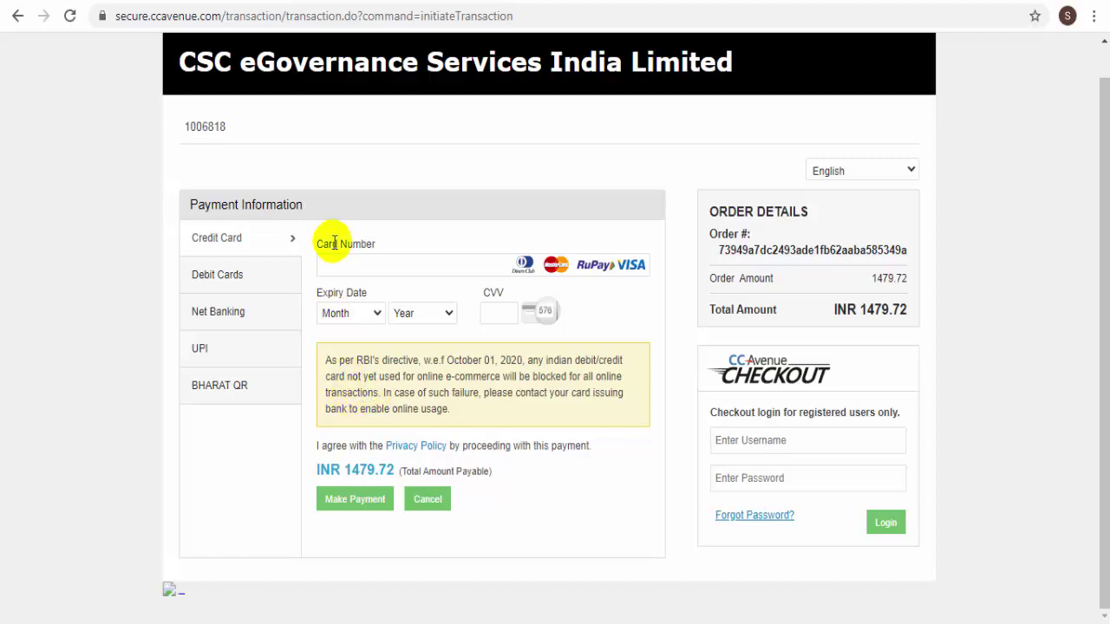
Choose Net Banking with State Bank of India as the payment method and proceed with the course payment
{"action": "left_click", "coordinate": [382, 497]}
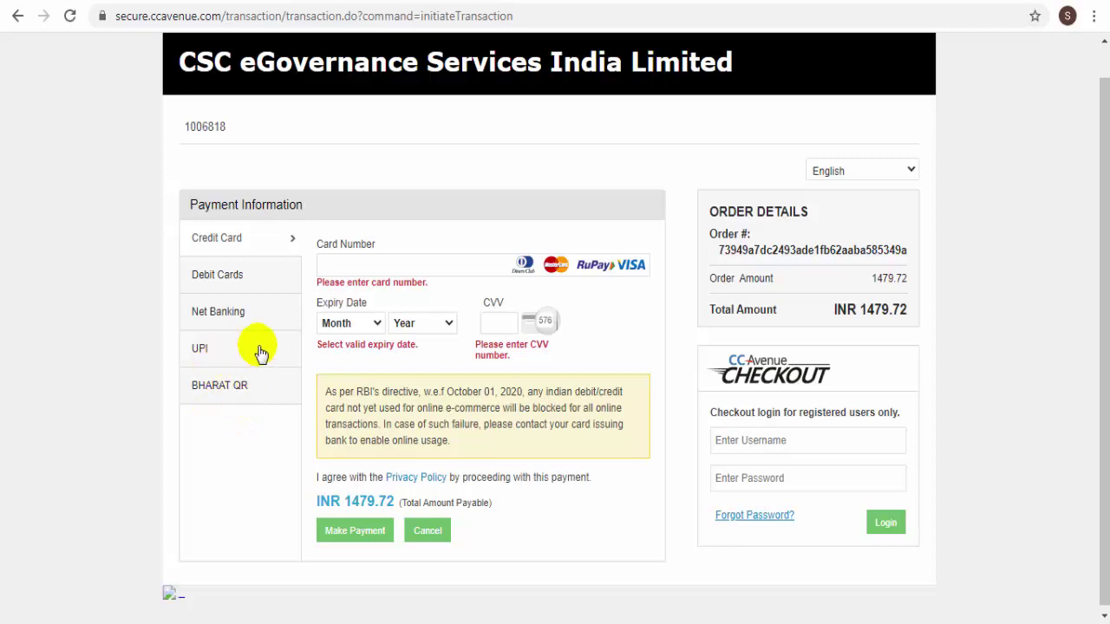
{"action": "left_click", "coordinate": [239, 319]}
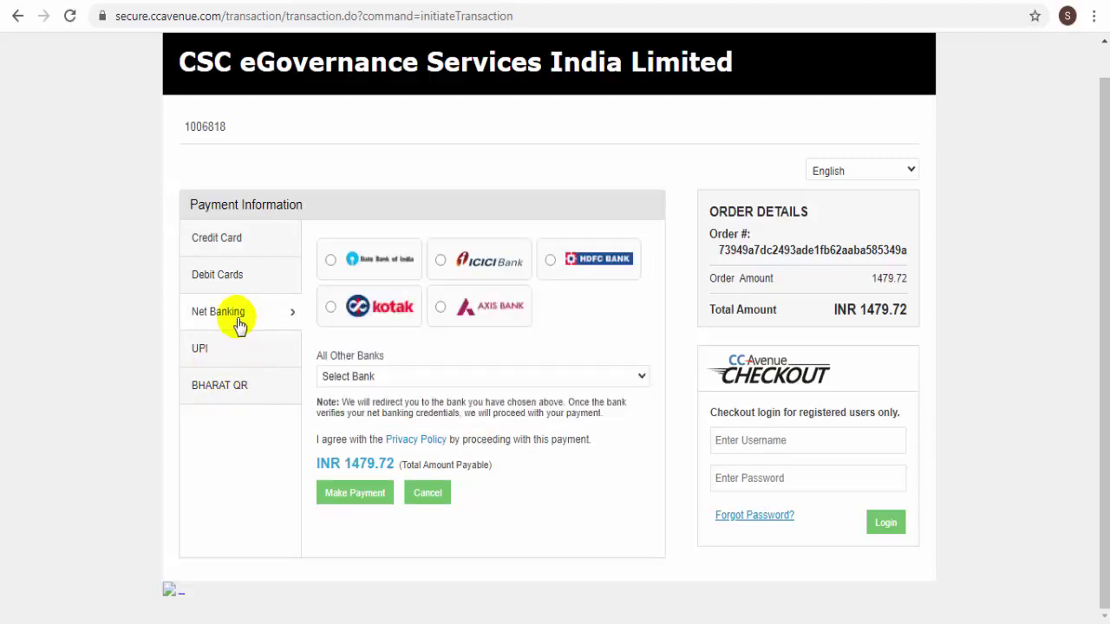
{"action": "left_click", "coordinate": [331, 261]}
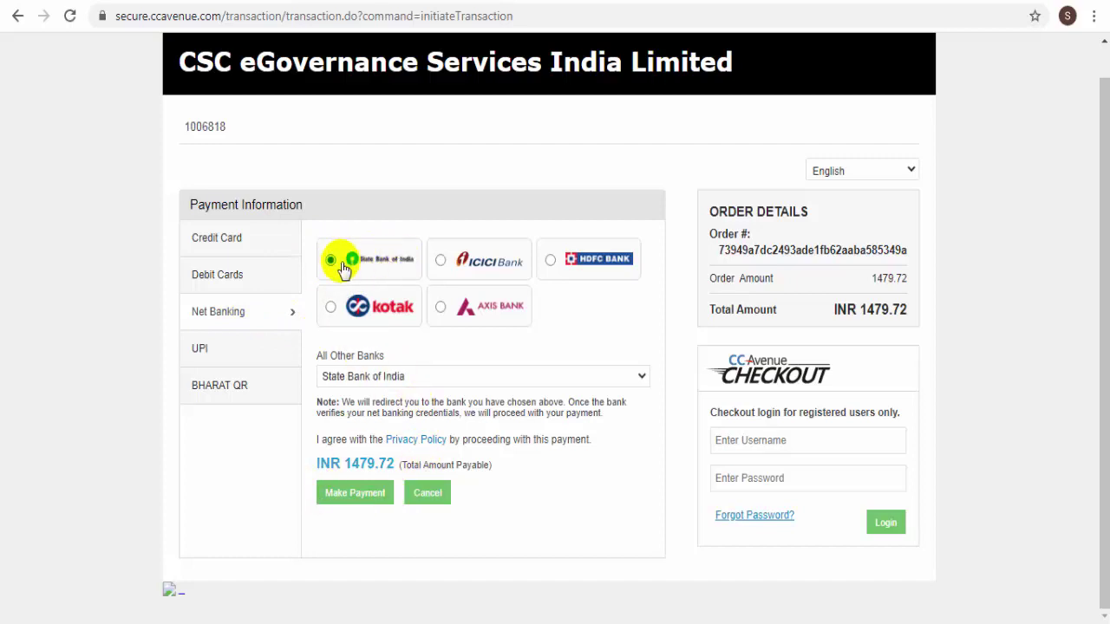
{"action": "left_click", "coordinate": [365, 499]}
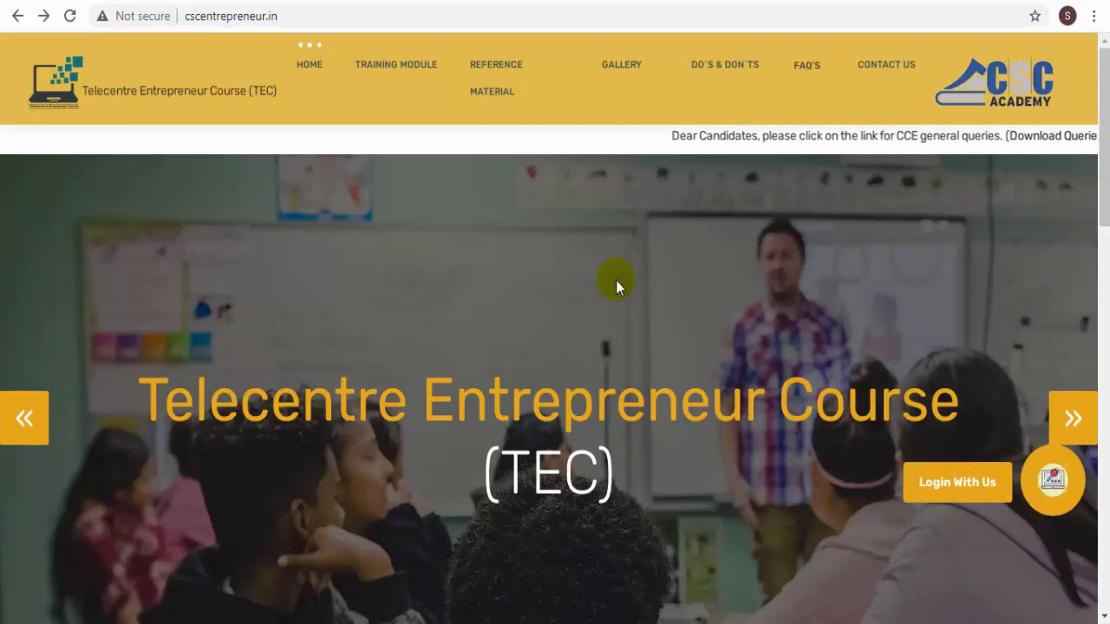
Open the public-user login for the Certificate Course in Entrepreneurship and log in to the account
{"action": "left_click", "coordinate": [941, 484]}
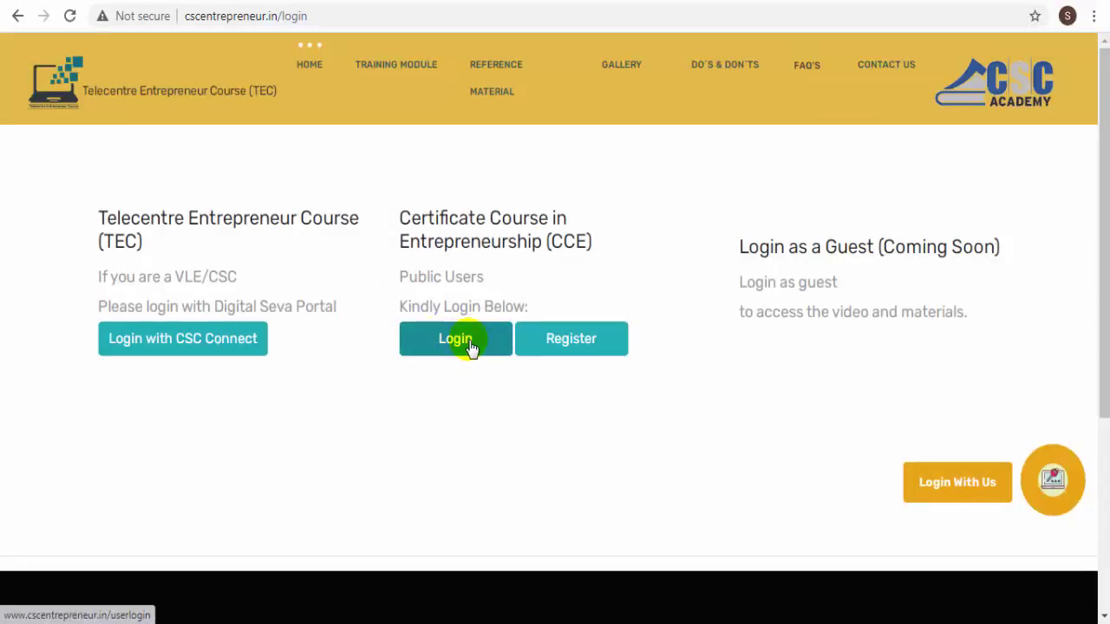
{"action": "left_click", "coordinate": [471, 348]}
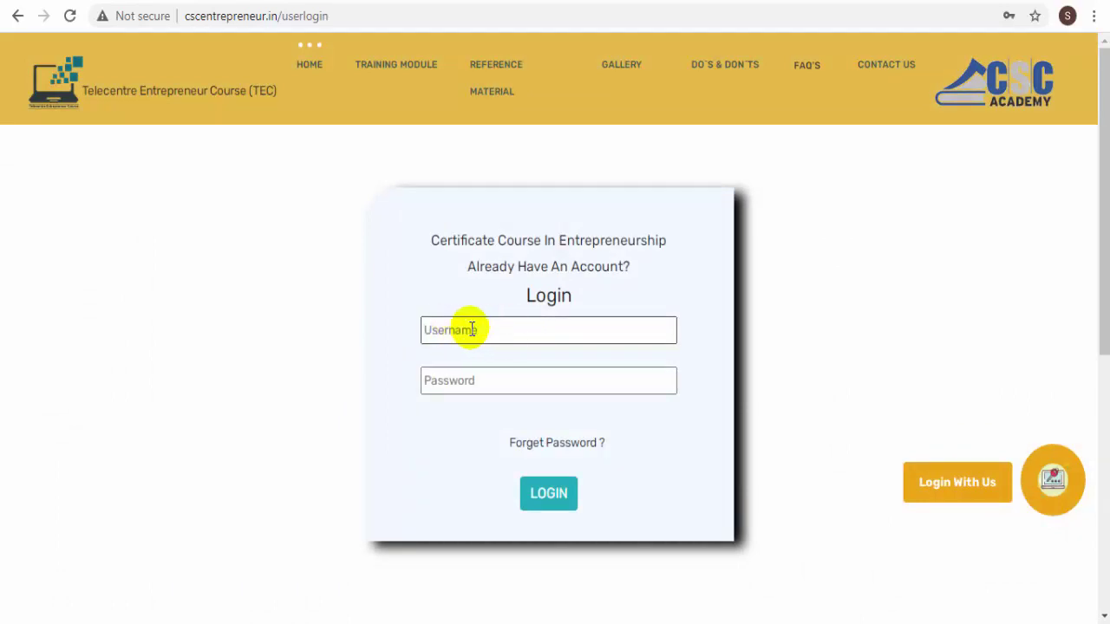
{"action": "left_click", "coordinate": [471, 328]}
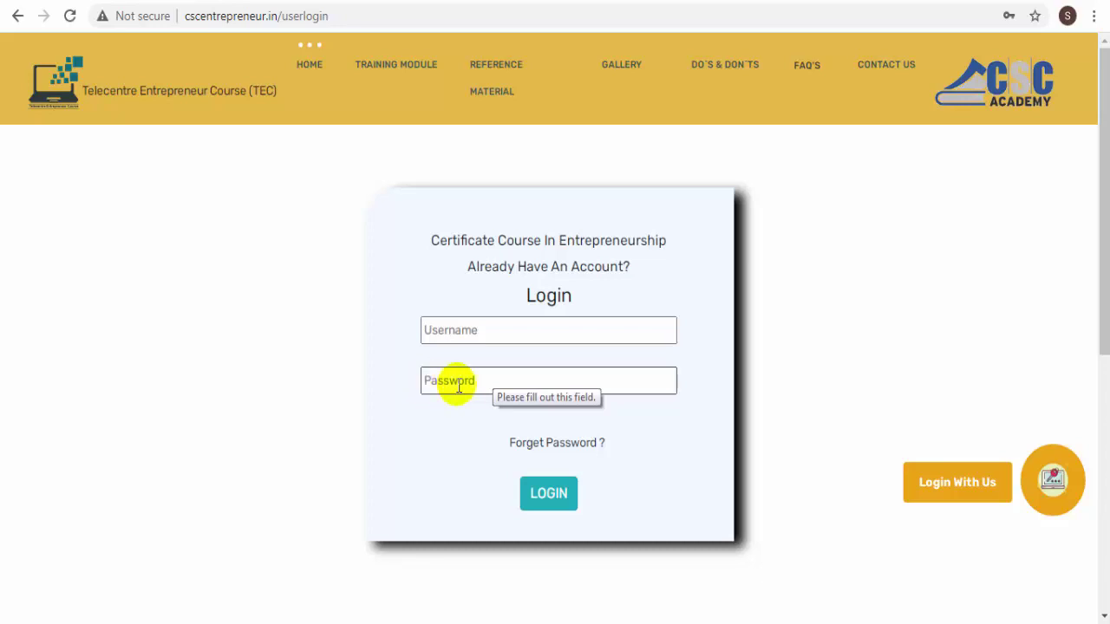
{"action": "left_click", "coordinate": [539, 495]}
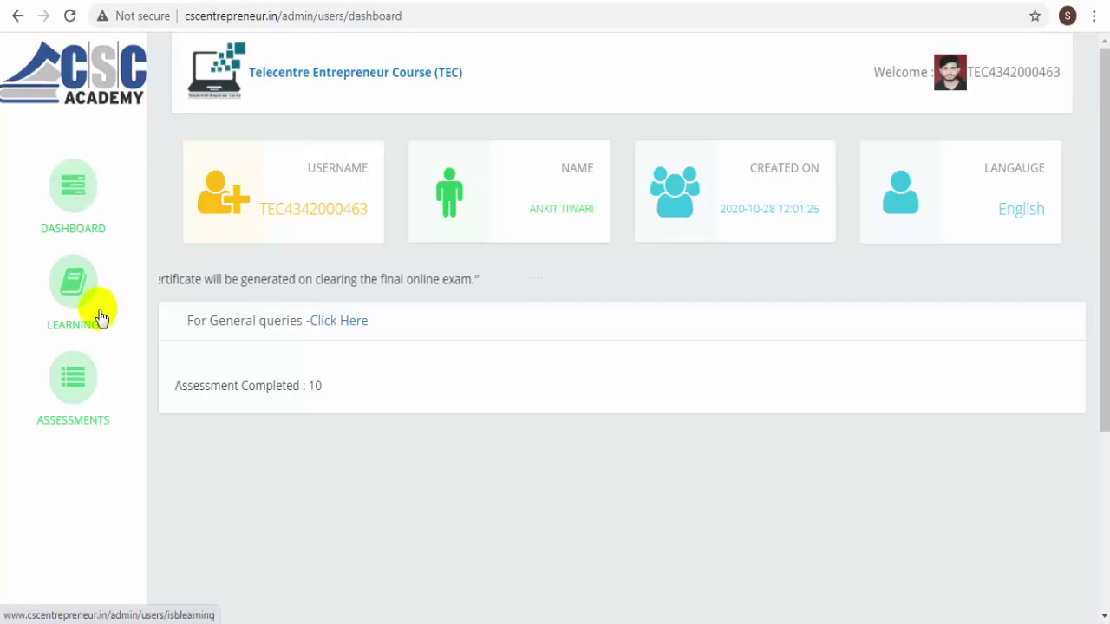
Open the assessments page and review the marks for every module and the final exam option
{"action": "left_click", "coordinate": [67, 383]}
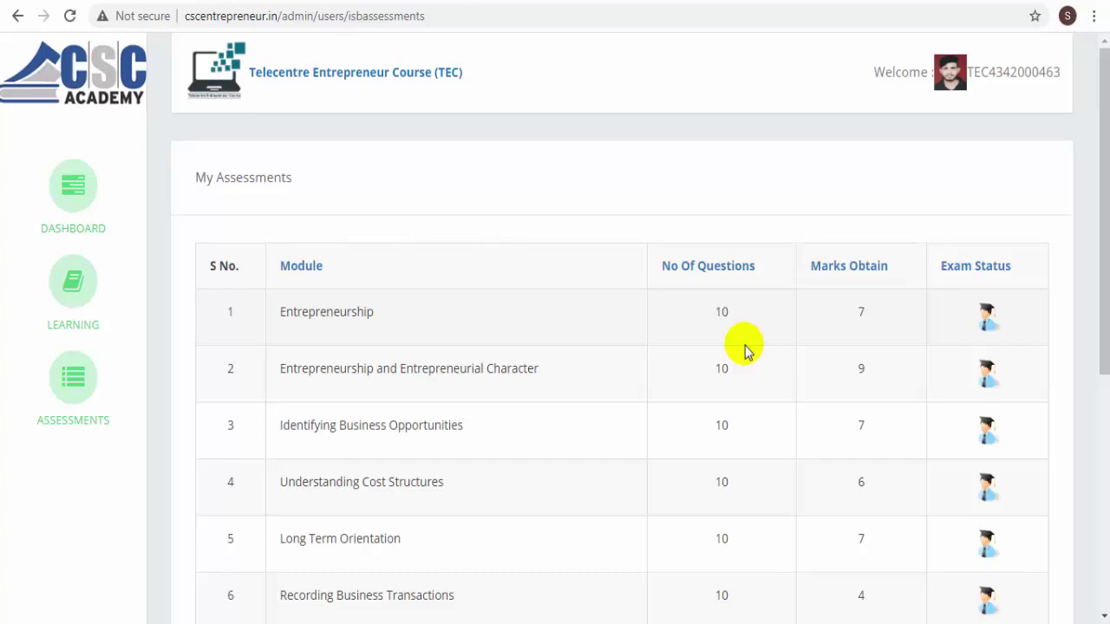
{"action": "scroll", "coordinate": [744, 349], "scroll_direction": "down", "scroll_amount": 1}
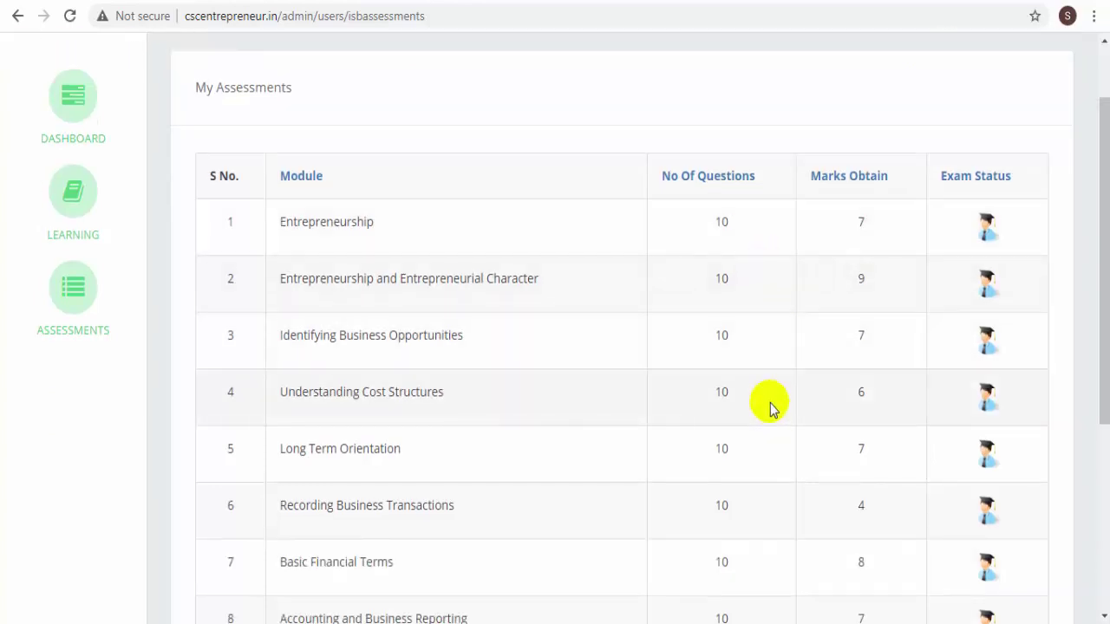
{"action": "scroll", "coordinate": [770, 408], "scroll_direction": "down", "scroll_amount": 3}
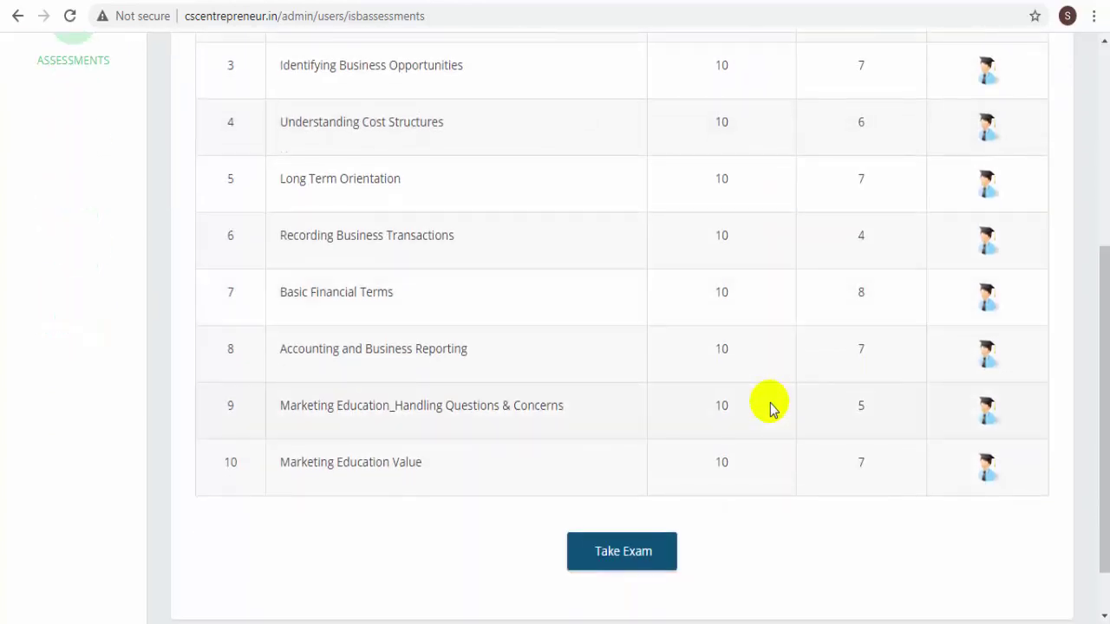
{"action": "scroll", "coordinate": [771, 407], "scroll_direction": "up", "scroll_amount": 4}
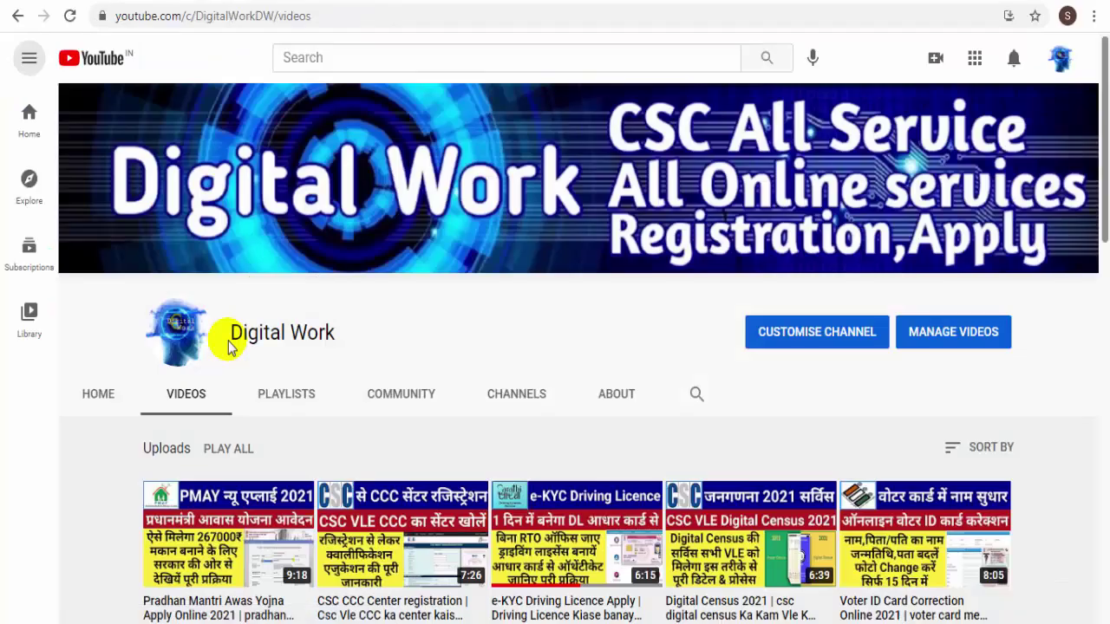
{"action": "left_click_drag", "start_coordinate": [338, 334], "coordinate": [253, 343]}
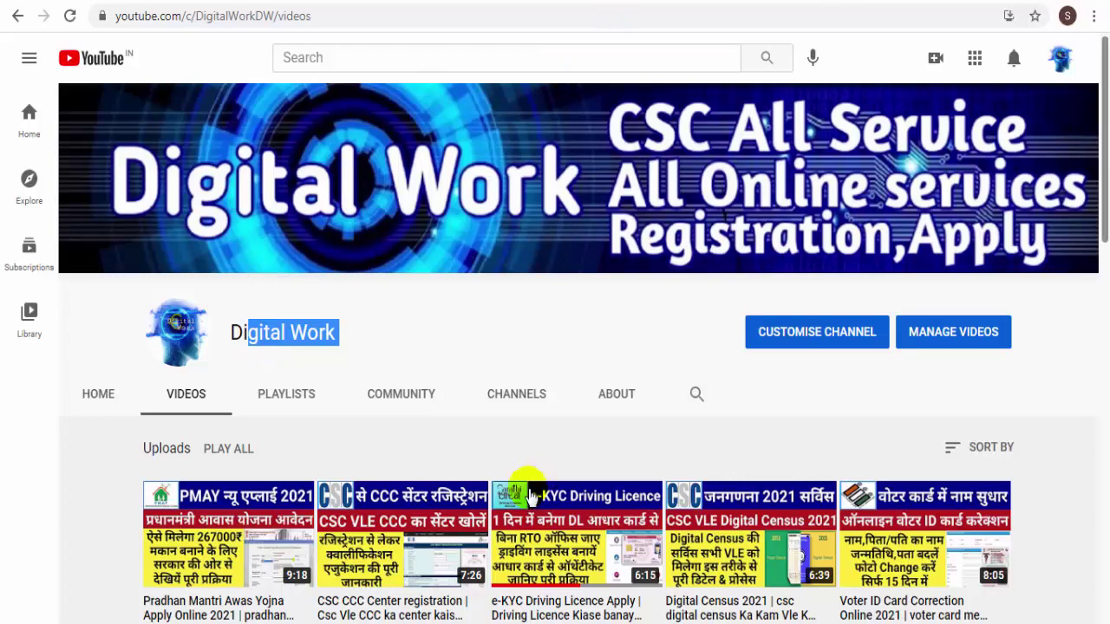